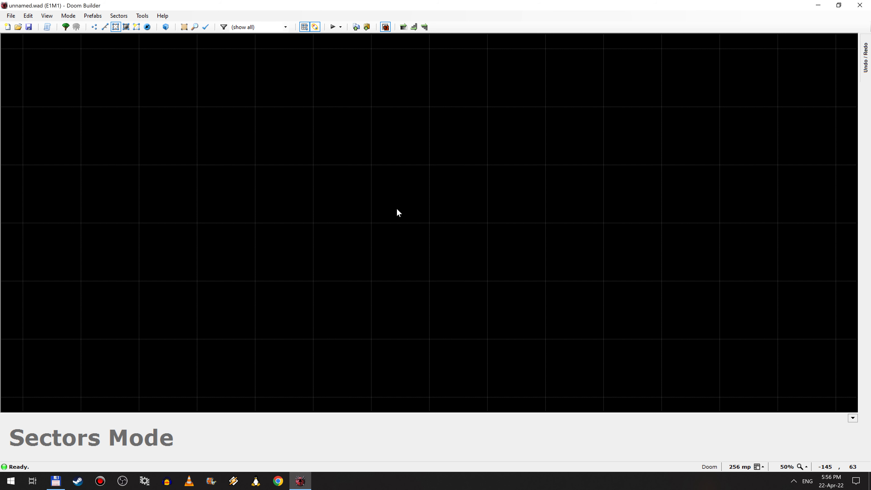
Step: Draw a square room sector measuring 768 by 768 map units
key("d")
left_click(314, 107)
left_click(314, 281)
left_click(486, 278)
left_click(481, 108)
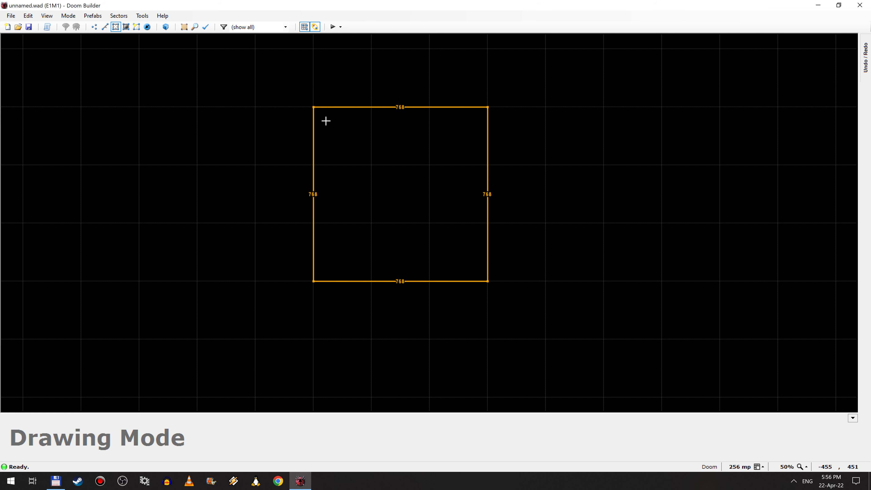
left_click(322, 119)
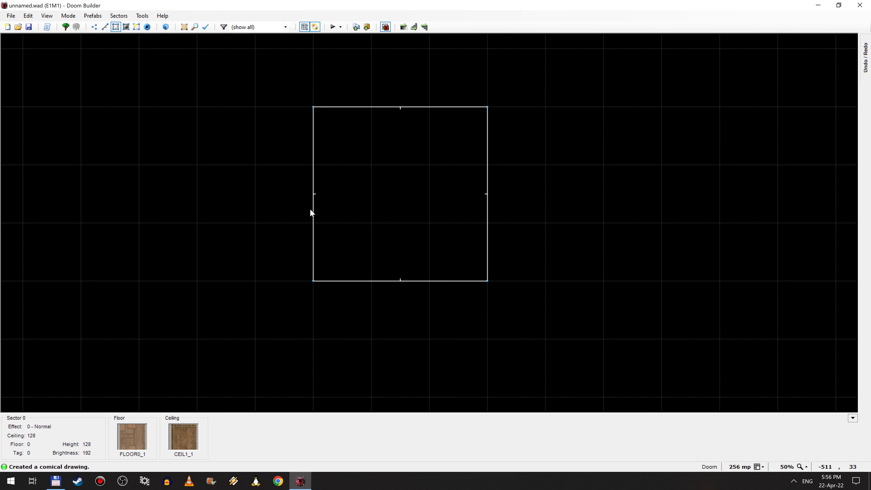
Step: Set the grid to 64 mp and draw a 128 by 128 sector inside the room, centred against its west wall
key("bracketright")
scroll(305, 225, "up", 2)
scroll(309, 225, "down", 2)
key("bracketleft")
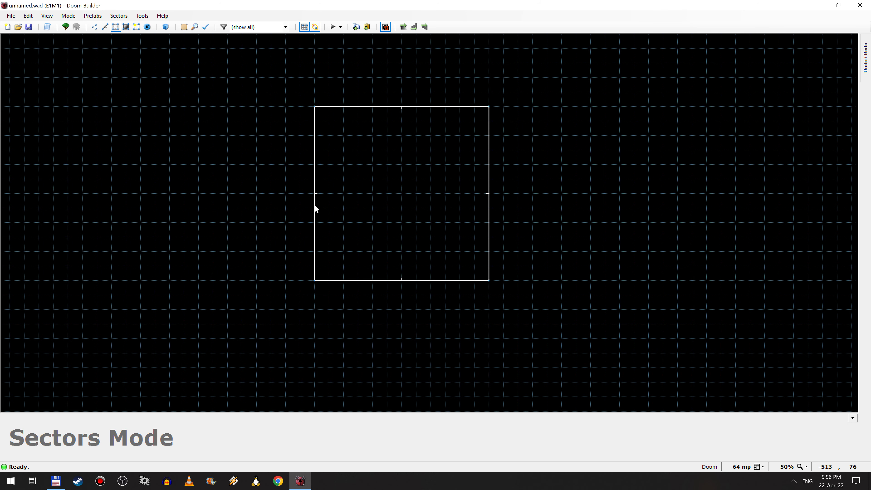
key("d")
left_click(315, 209)
left_click(344, 208)
left_click(314, 179)
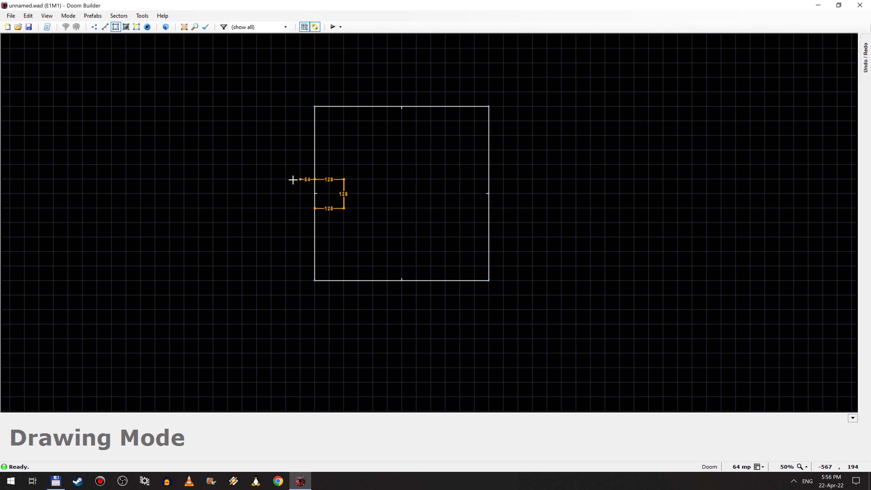
right_click(238, 131)
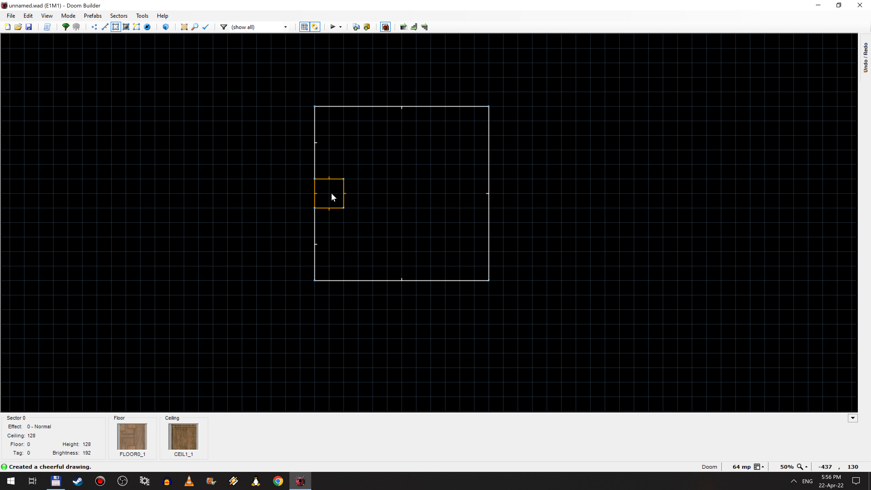
Step: Place a Player 1 start in the centre of the room, facing west toward the small sector
left_click(148, 28)
key("Insert")
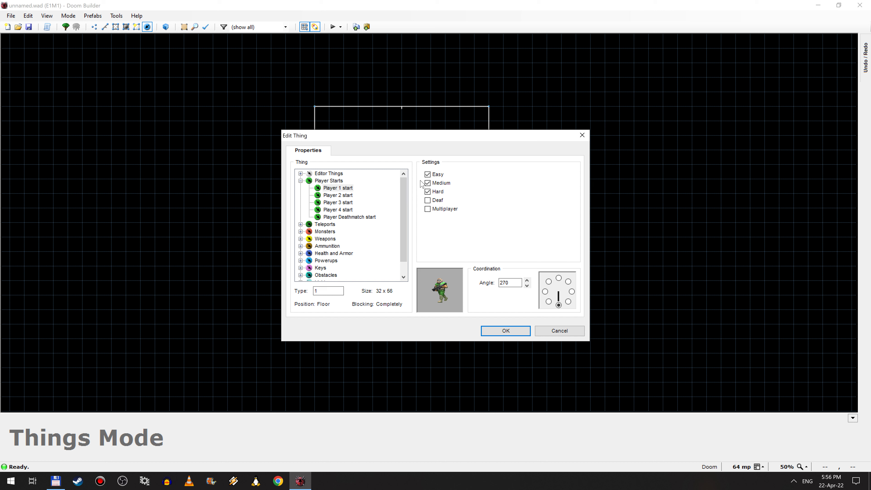
left_click(546, 291)
left_click(514, 335)
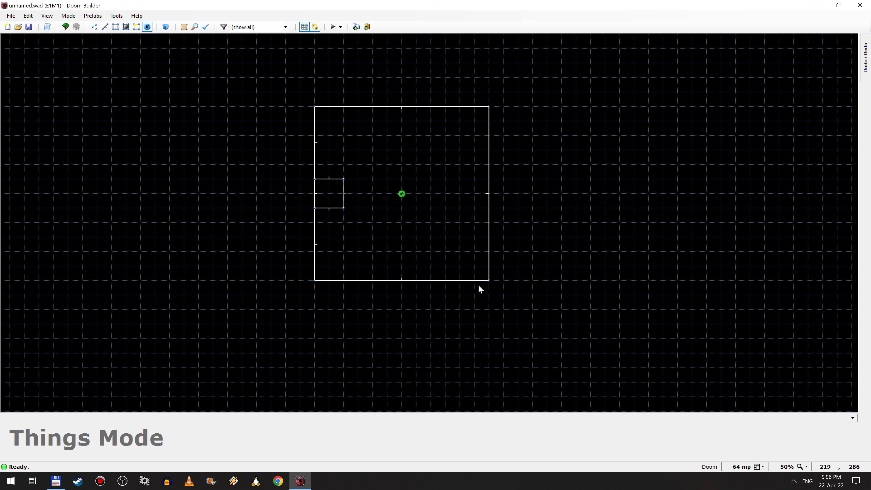
Step: Change the small sector's floor texture to the red flat FLOOR1_6
left_click(117, 27)
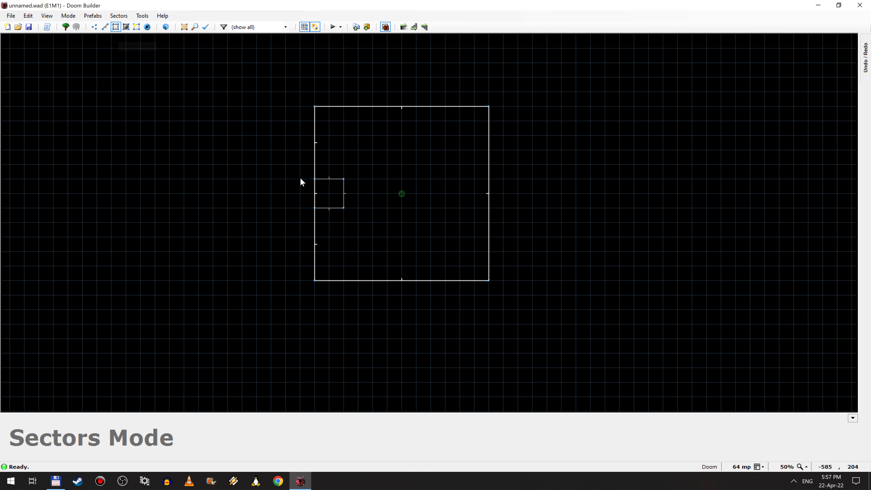
right_click(330, 195)
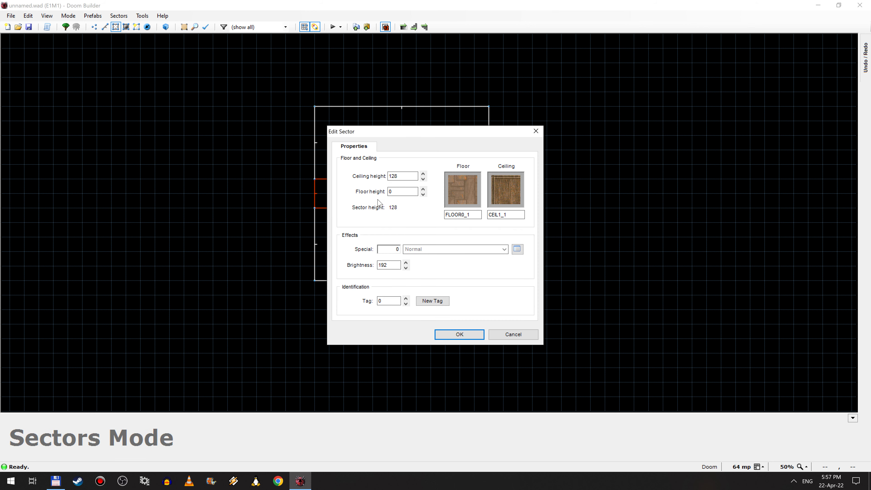
left_click(466, 189)
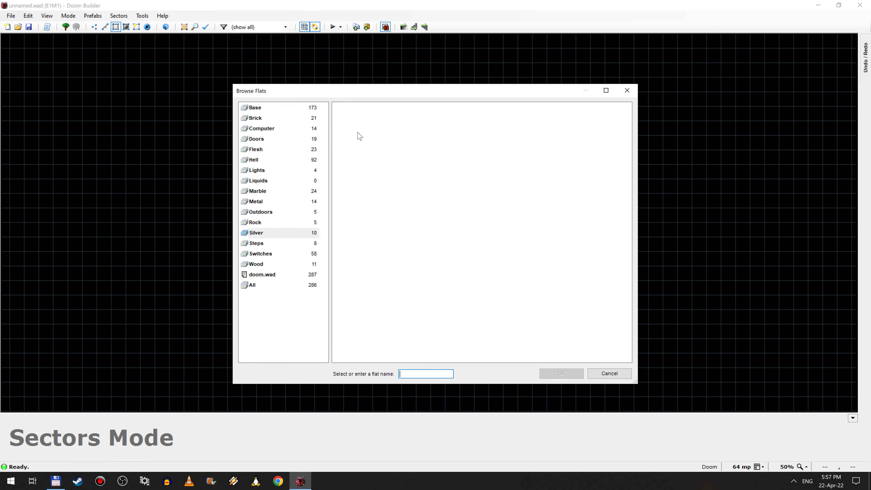
left_click(260, 290)
scroll(387, 234, "down", 10)
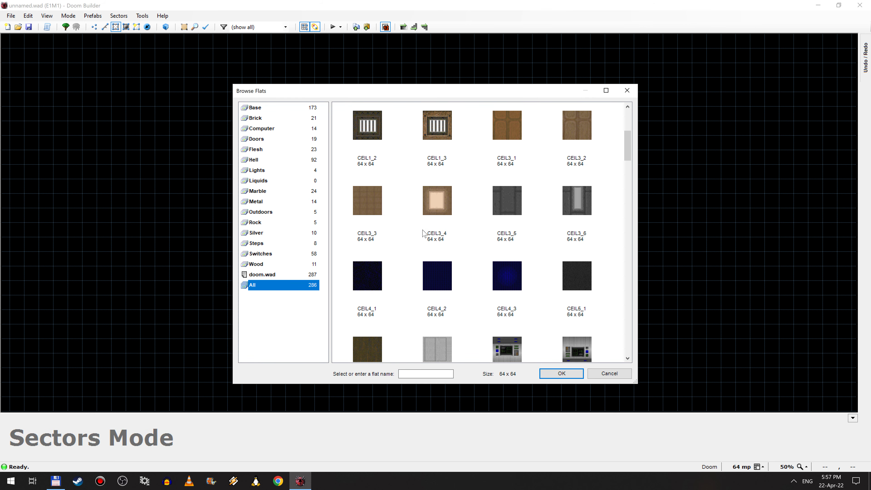
scroll(405, 240, "down", 4)
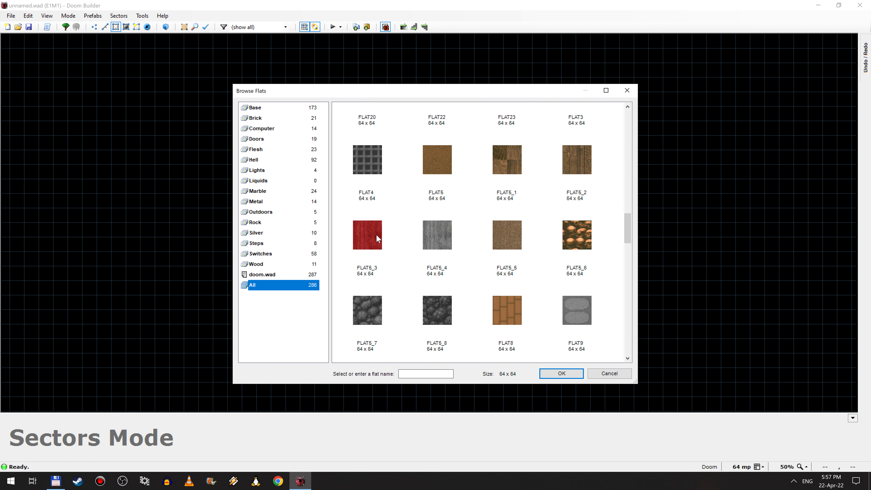
double_click(584, 227)
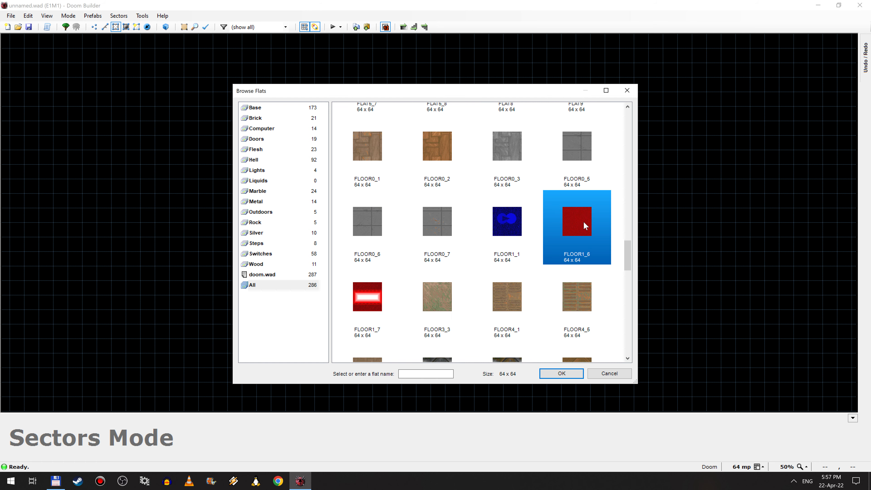
left_click(445, 335)
Step: Lower the small red sector's floor to -8 in Visual Mode and return to the map view
key("w")
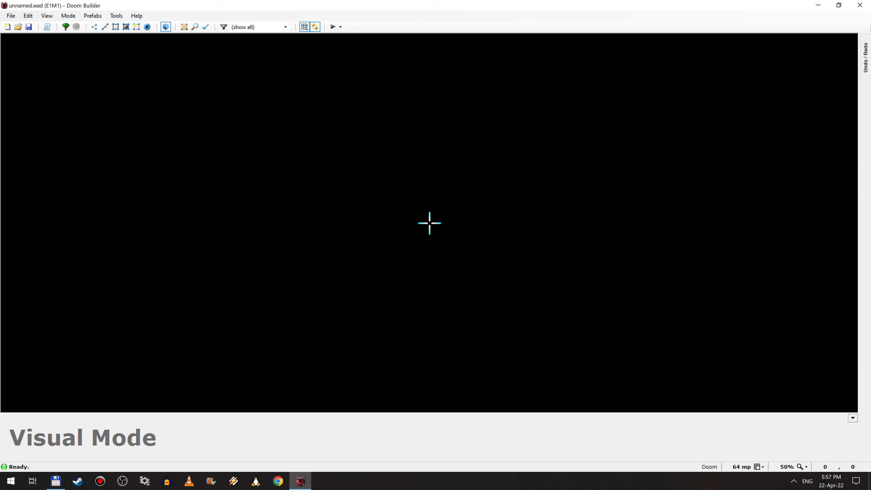
key("e")
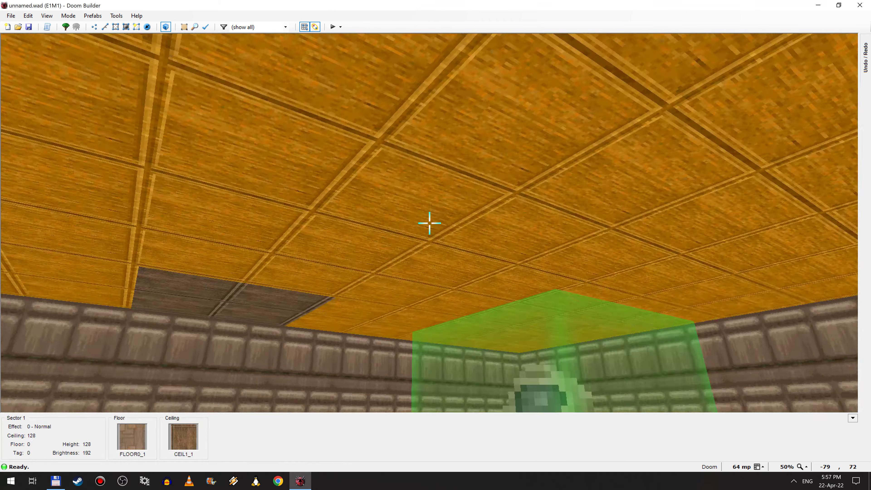
key("s")
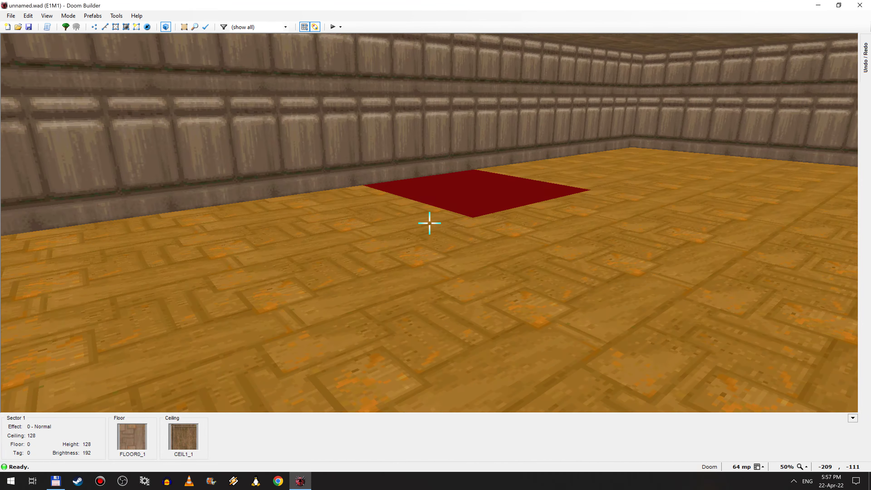
key("w")
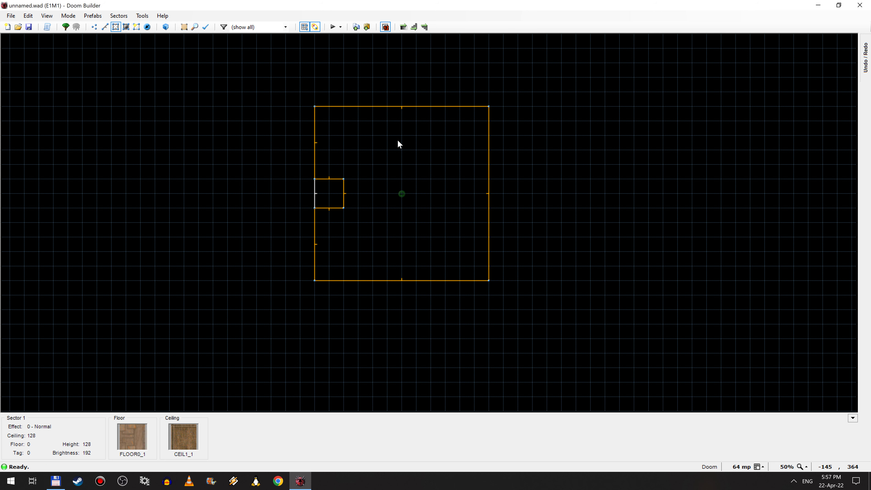
scroll(379, 210, "up", 3)
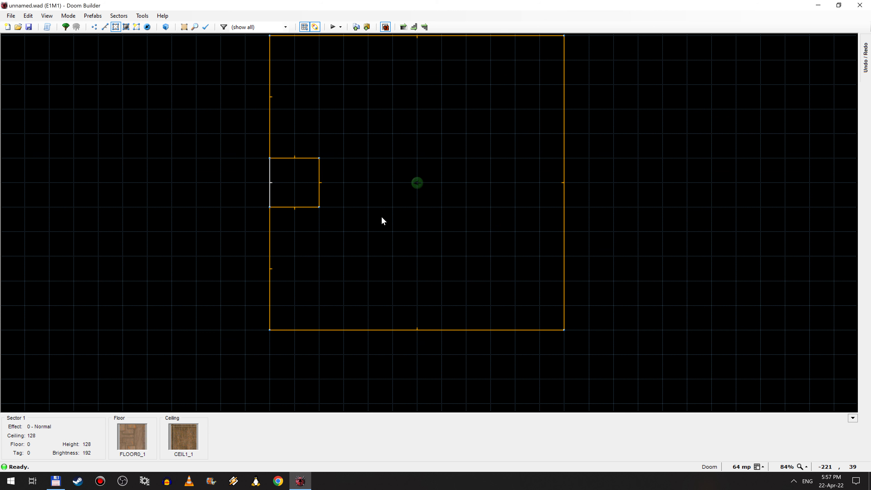
right_click(382, 218)
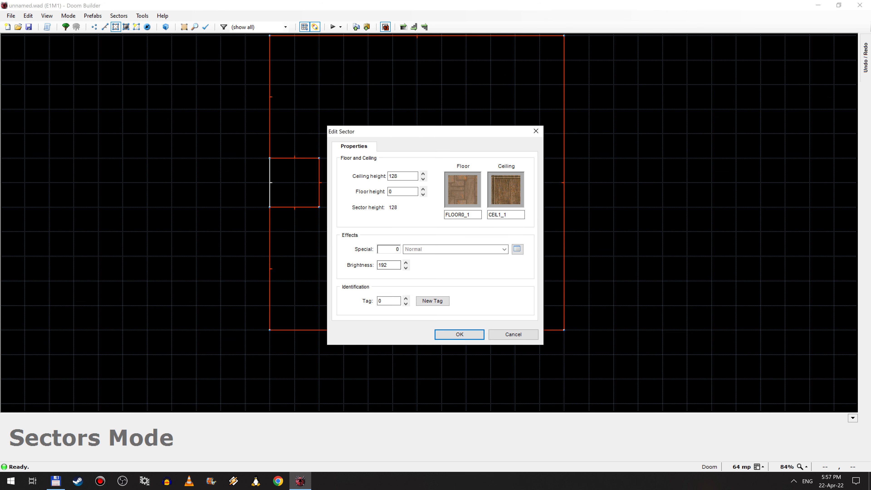
key("Escape")
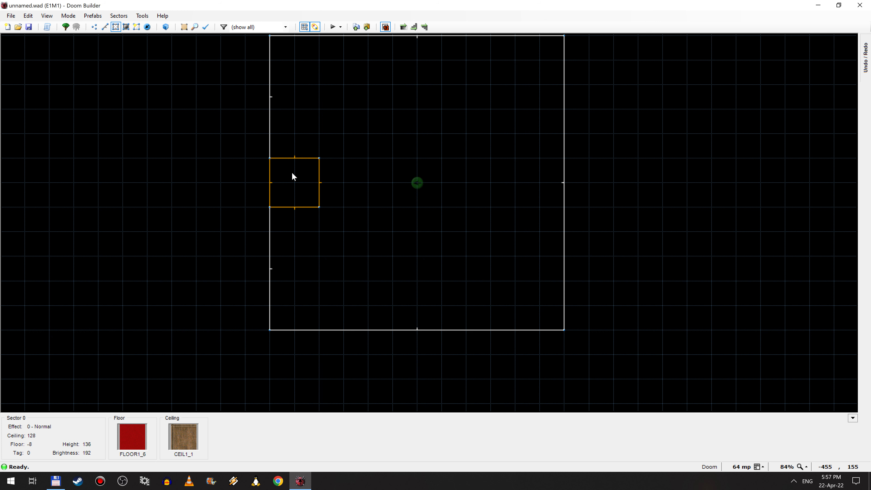
Step: Assign the effect 8, Light Glows (1+ sec), to the small red-floored sector
right_click(292, 188)
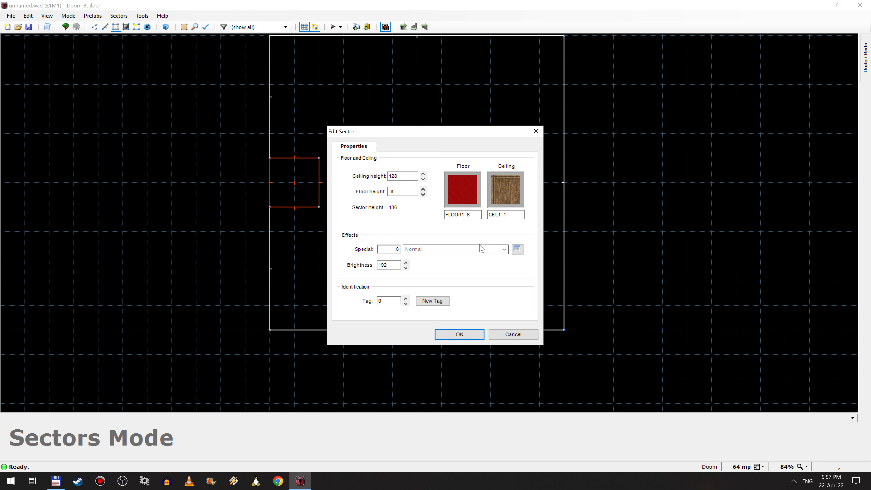
left_click(518, 250)
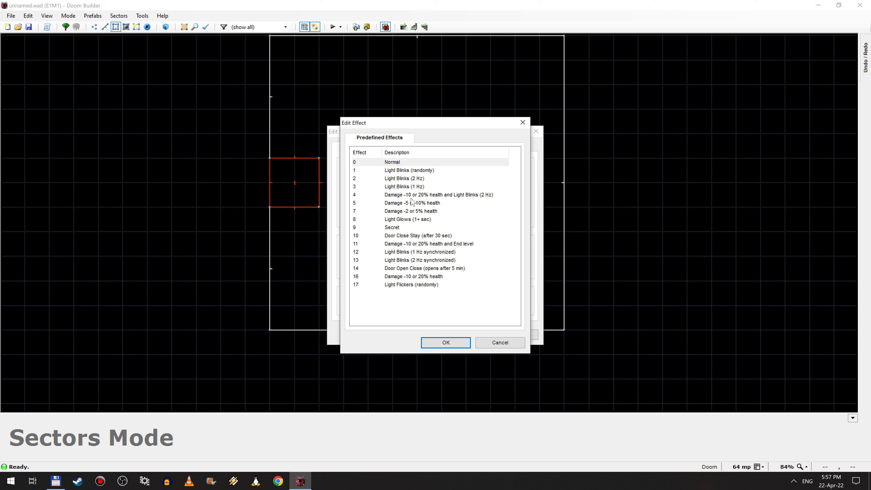
left_click(413, 222)
left_click(451, 343)
left_click(460, 330)
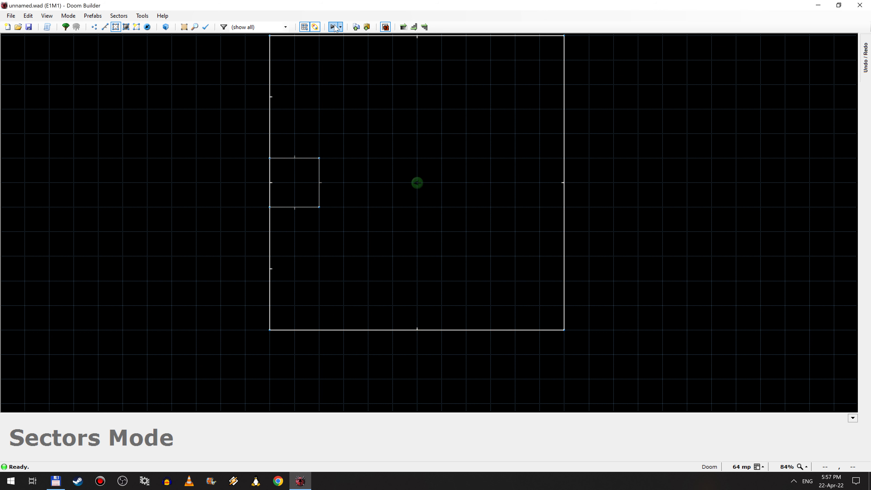
Step: Test the map in the game, walk up to the red sector to check its lighting, and quit
left_click(333, 27)
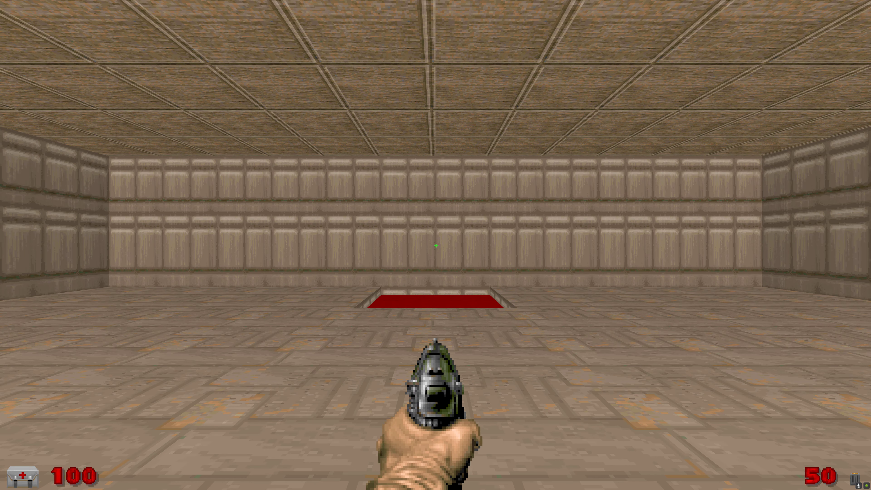
key("w")
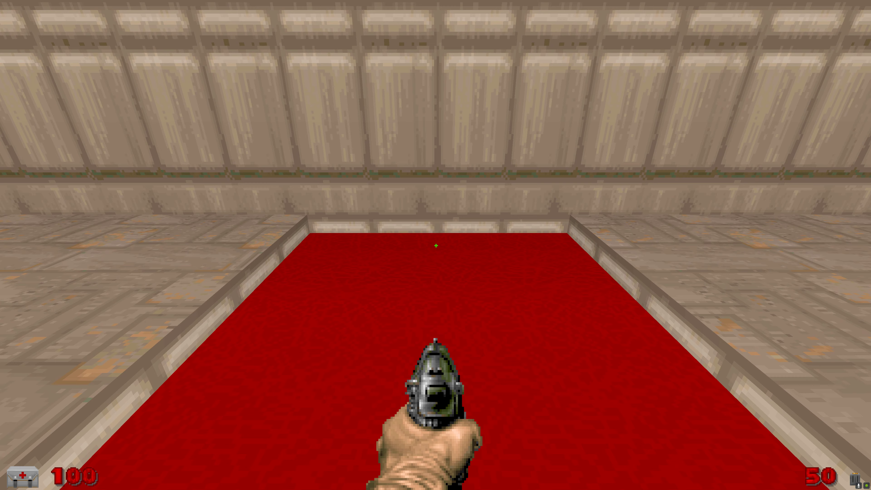
key("Escape")
key("Up")
key("Return")
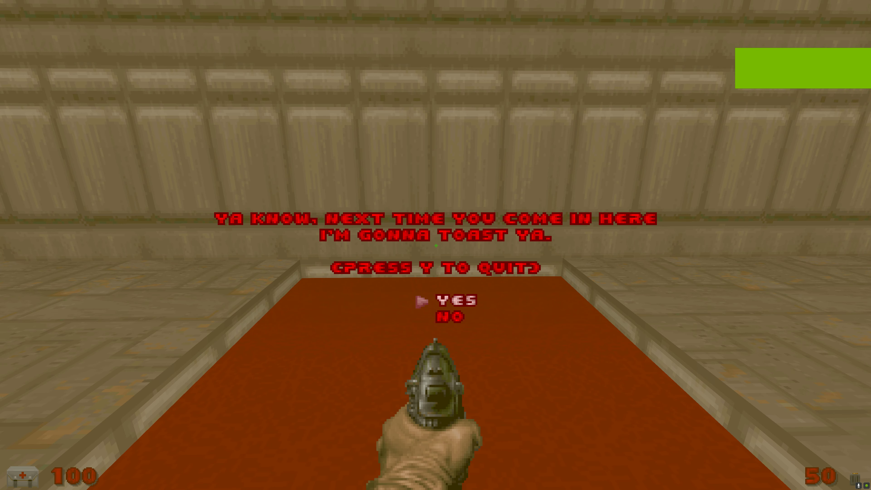
key("Return")
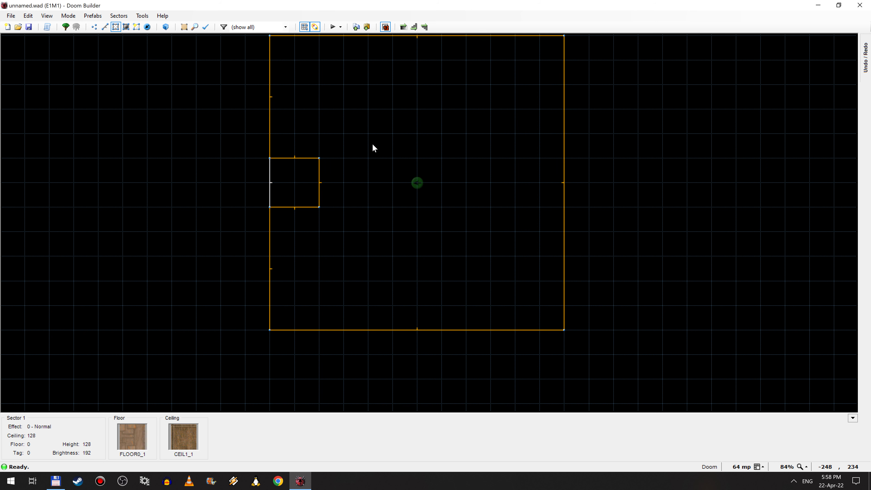
Step: Set the brightness of the large surrounding room sector to 64
right_click(361, 165)
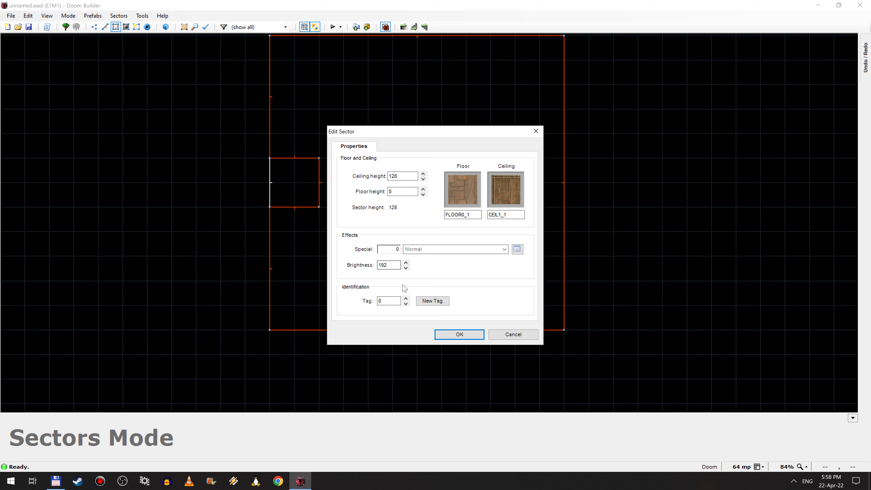
left_click(406, 268)
left_click(406, 268)
left_click(406, 268)
left_click(457, 335)
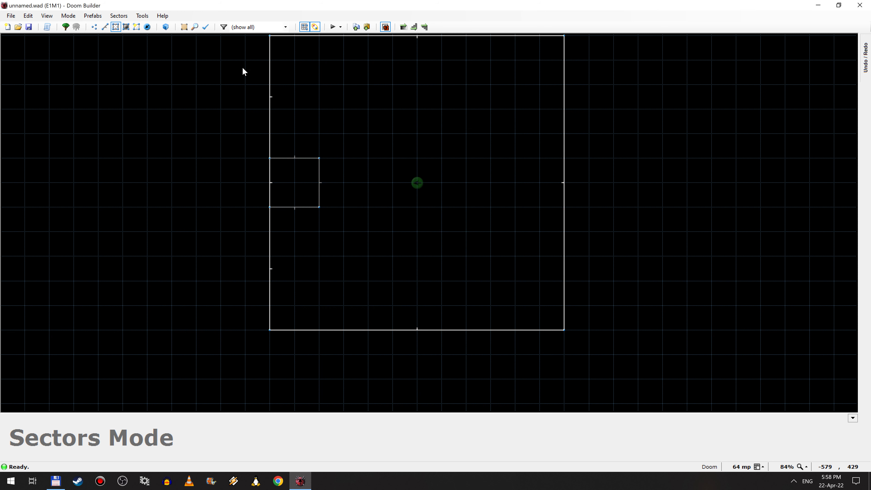
Step: Review the small sector's properties without changing them and preview the darkened room in Visual Mode
right_click(301, 182)
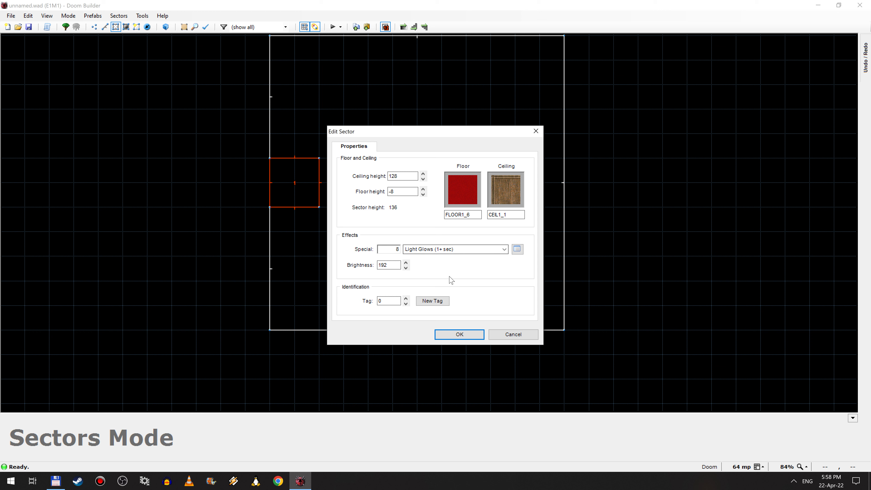
left_click(518, 334)
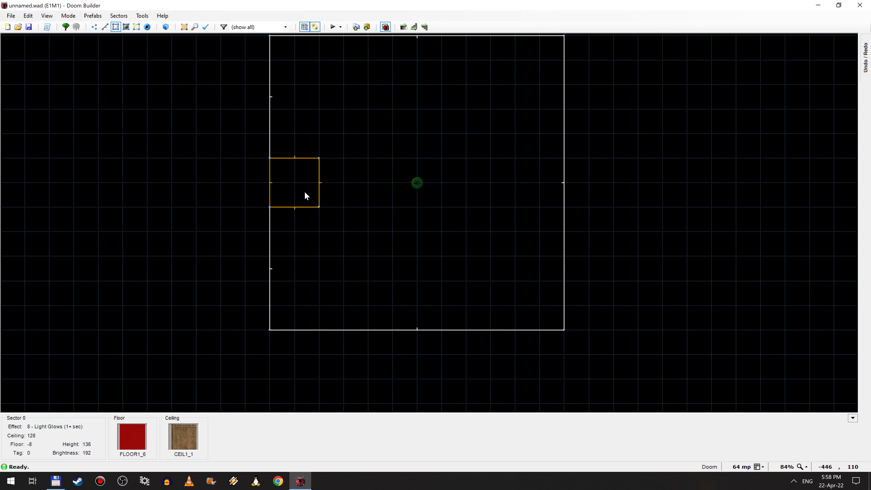
key("w")
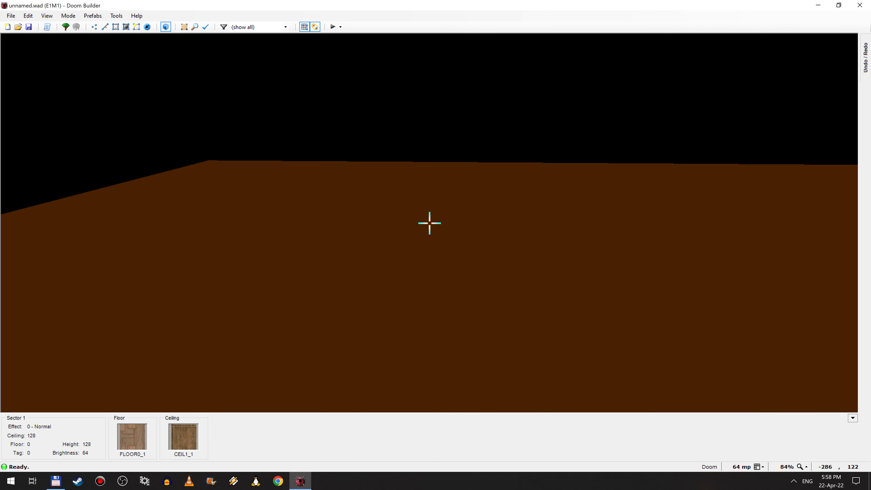
key("w")
Step: Test the map in the game, compare the glowing red sector's light with the darkened room around it, and quit
left_click(333, 26)
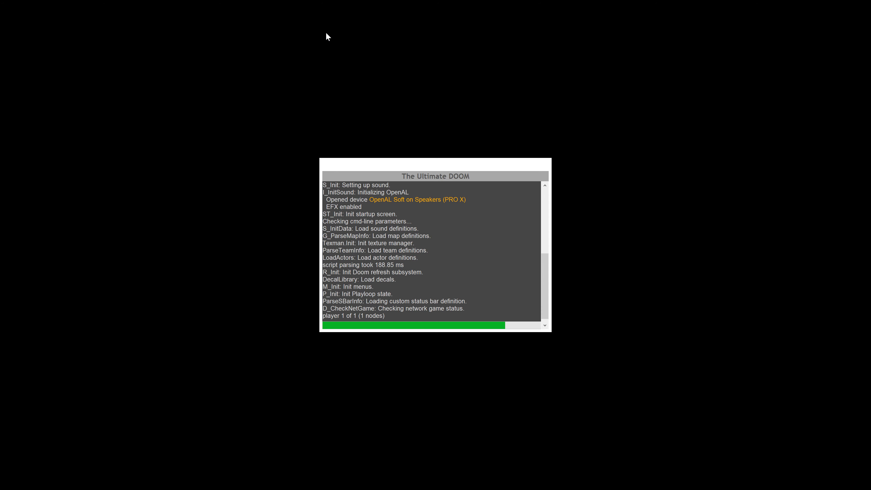
key("a")
key("w")
key("a")
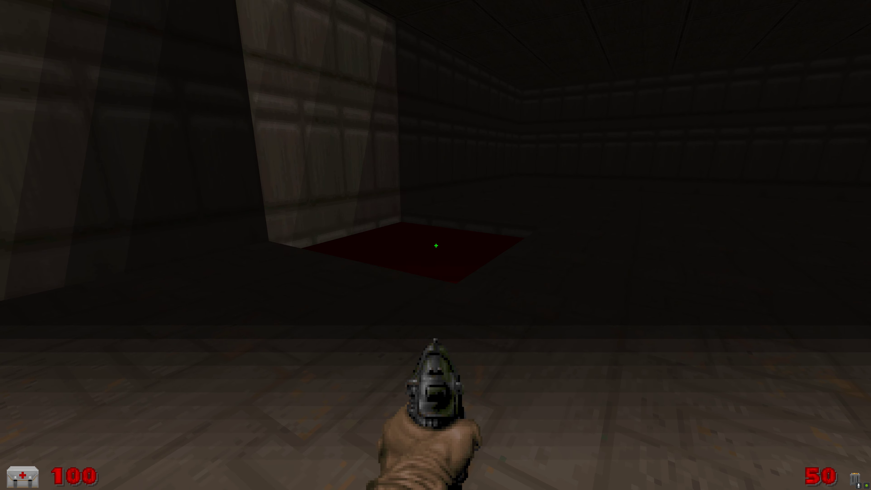
key("a")
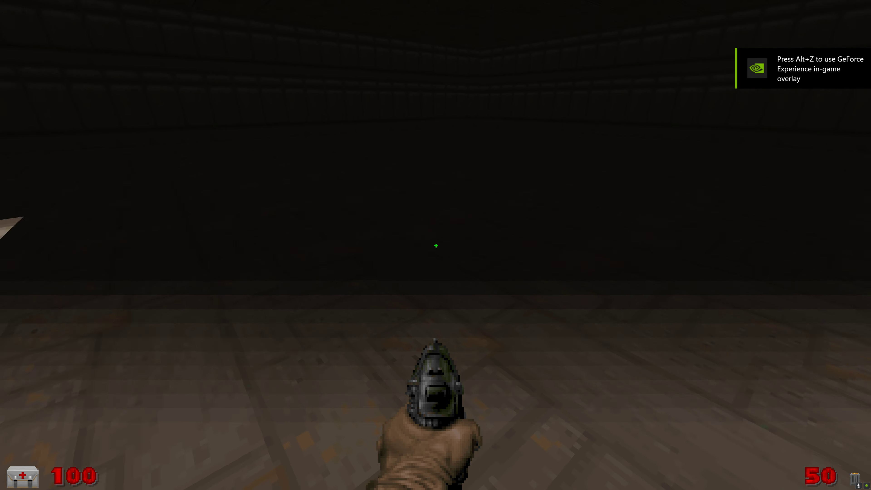
key("w")
key("d")
key("w")
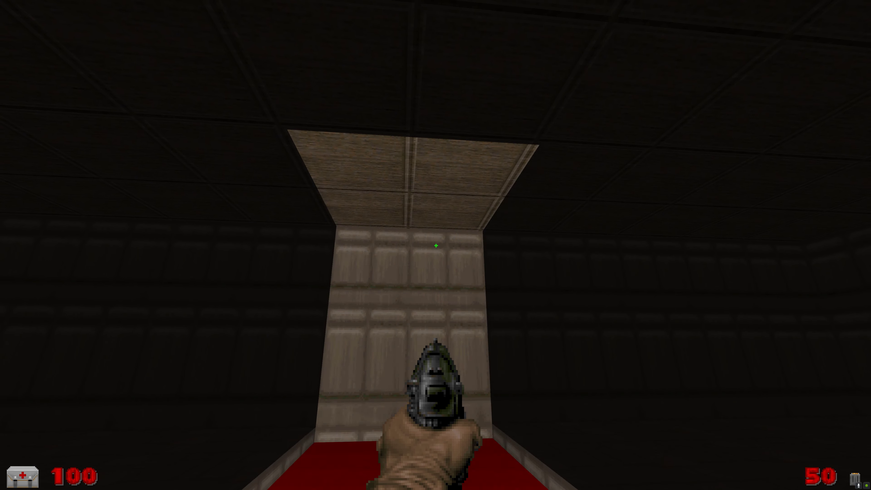
key("Escape")
key("Up")
key("Return")
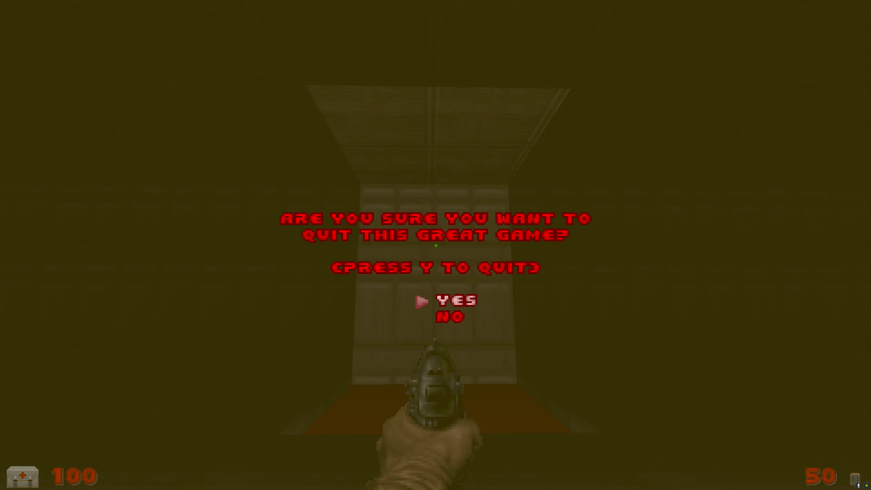
key("Return")
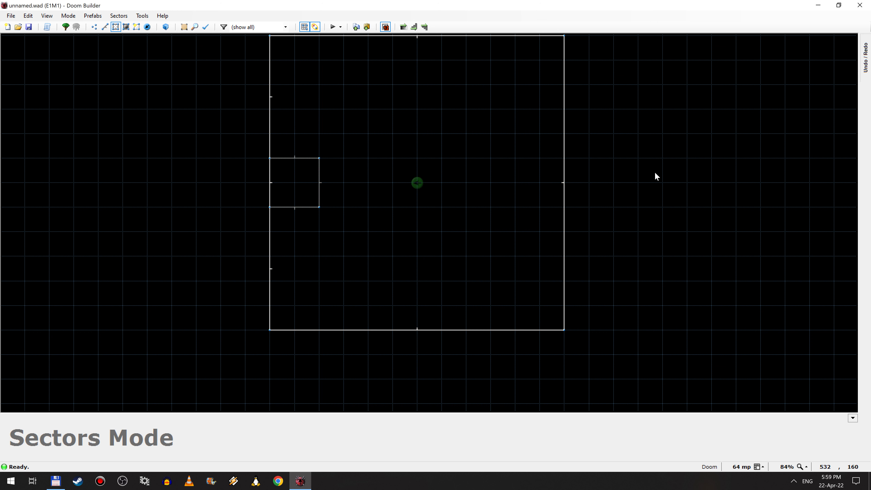
Step: Split the large room sector with a horizontal line from the small sector to the opposite wall and set the lower half's brightness to 144
right_click(569, 184)
left_click(319, 182)
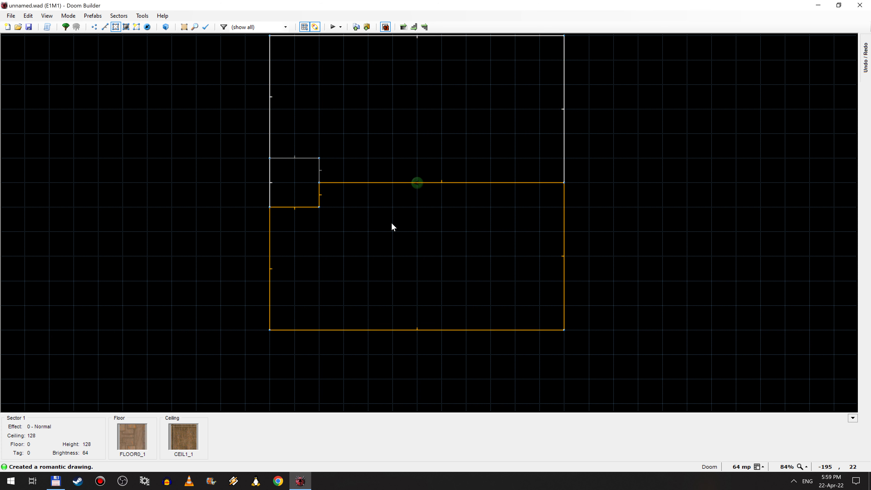
right_click(401, 215)
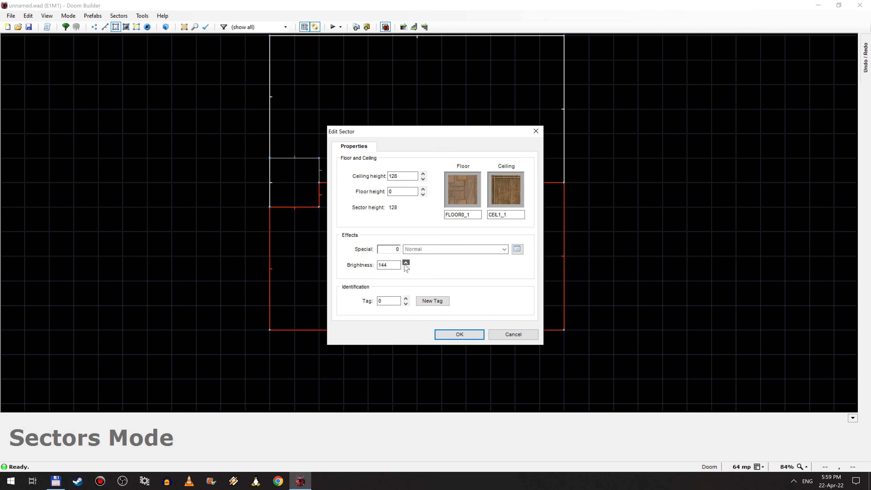
left_click(446, 333)
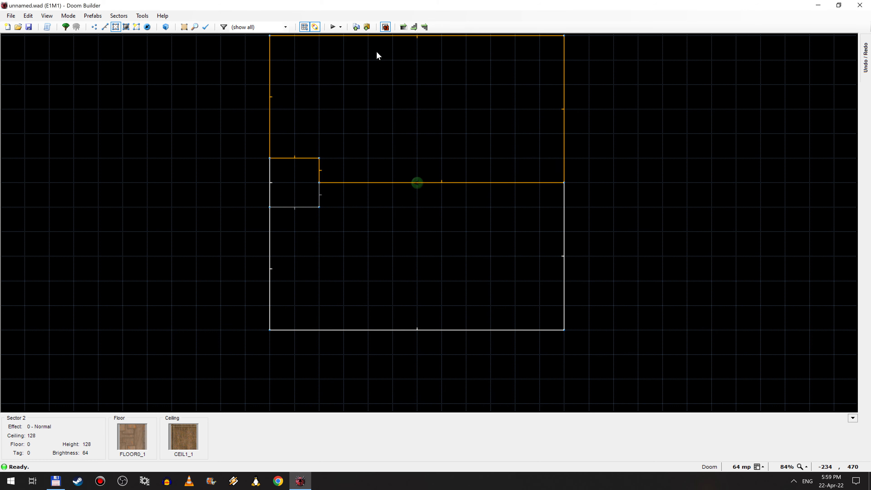
Step: Preview the two room halves in Visual Mode, moving around to compare their lighting, and return to Sectors Mode
key("q")
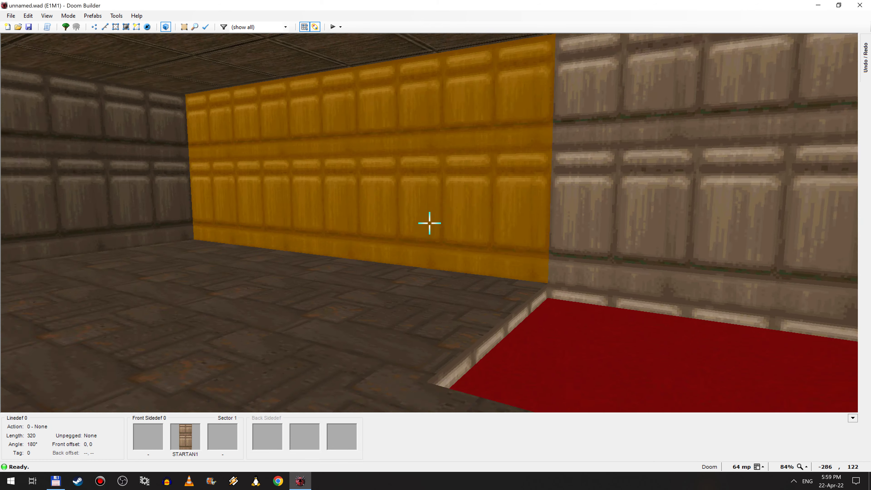
key("s")
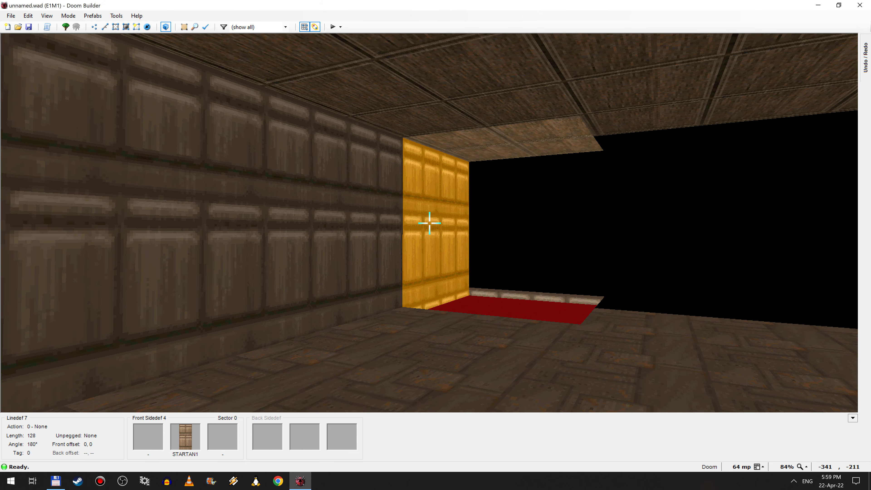
key("e")
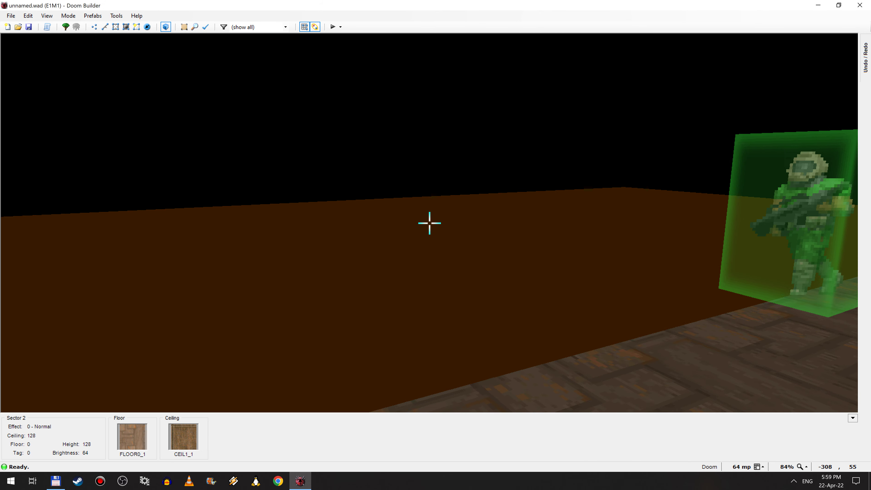
key("s")
key("f")
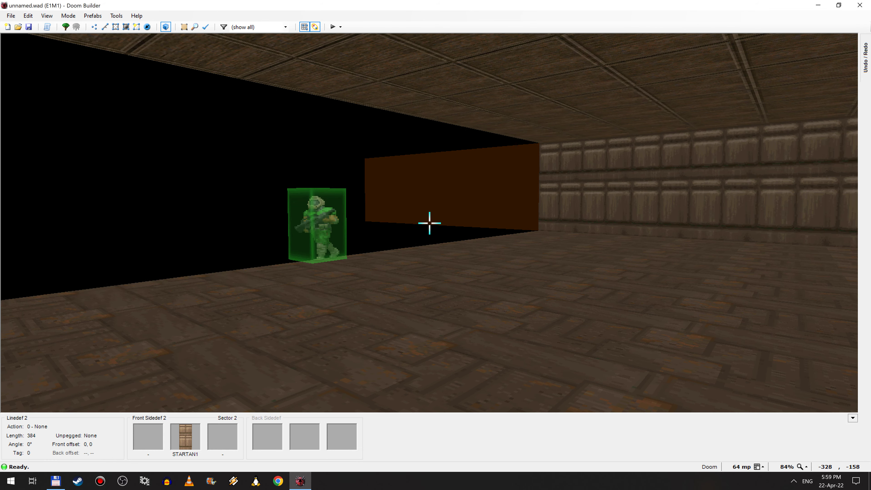
key("q")
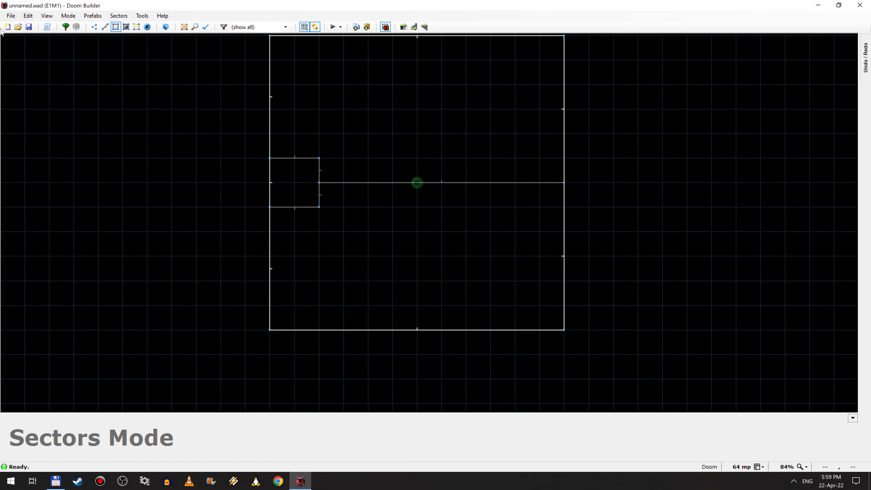
Step: Set the brightness of the upper room half to 80 from within Visual Mode
key("q")
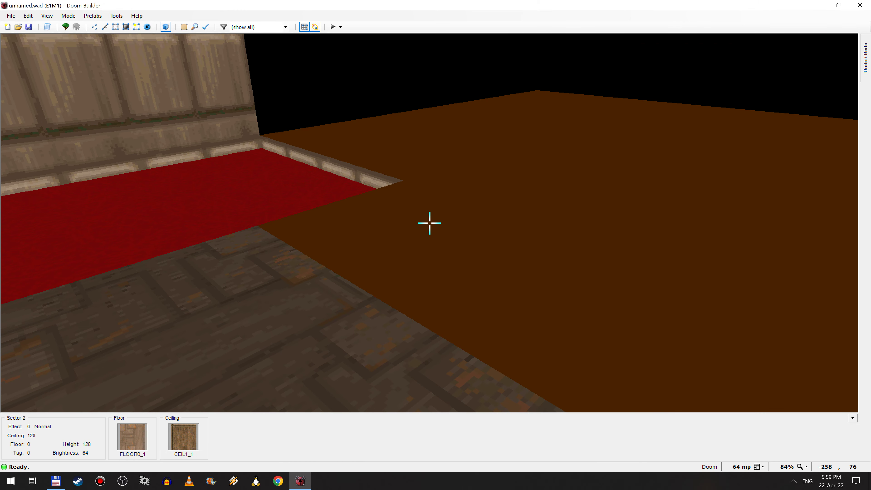
right_click(429, 224)
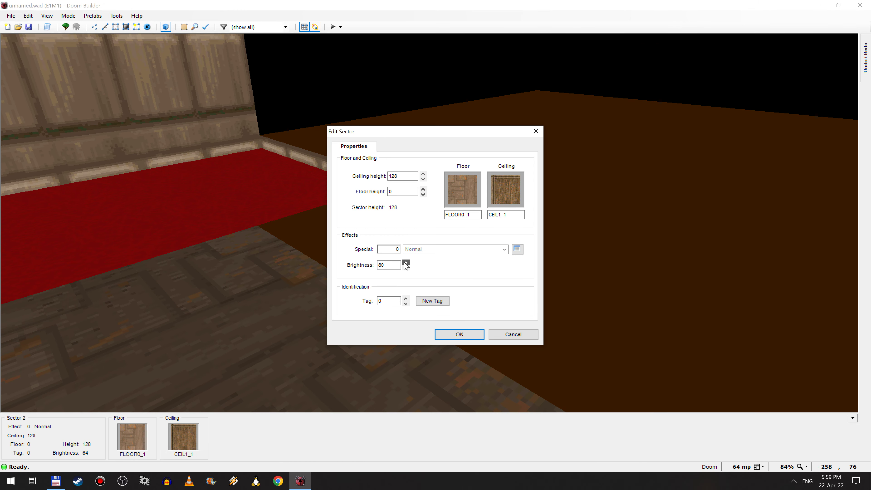
left_click(442, 335)
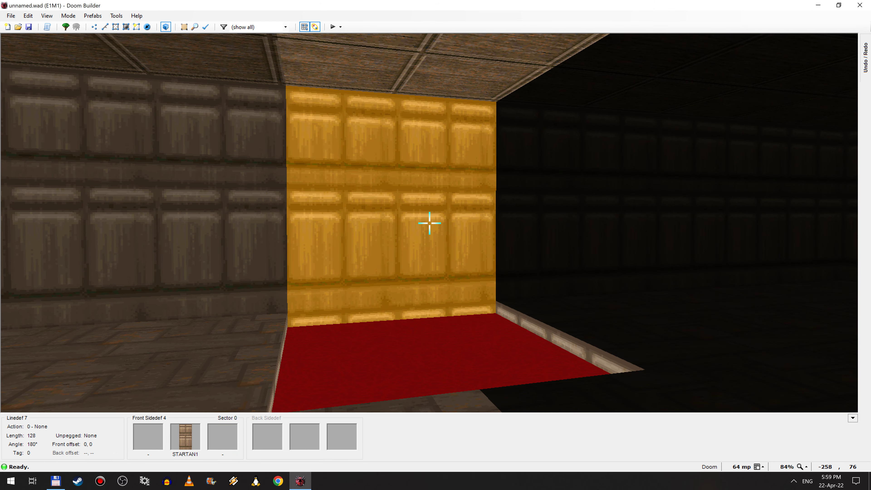
Step: Toggle full brightness repeatedly in Visual Mode to compare the room with and without sector lighting, leaving it on
key("b")
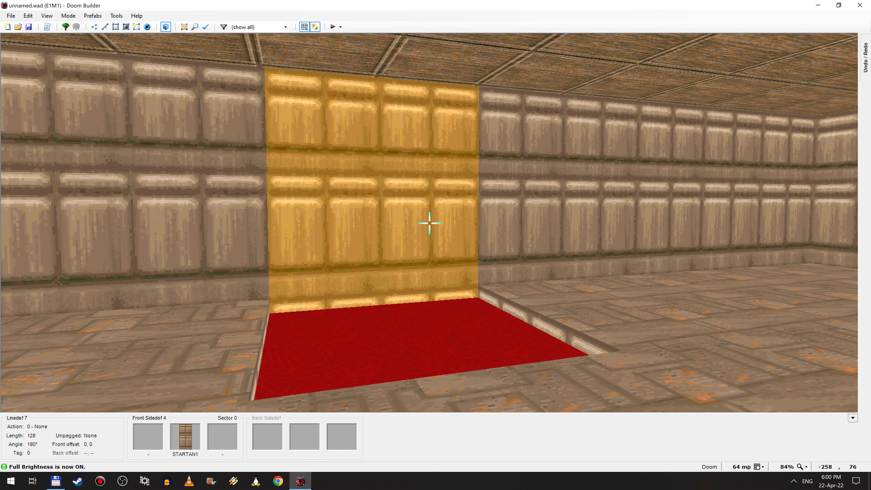
key("b")
key("b")
key("b")
key("b")
key("b")
key("b")
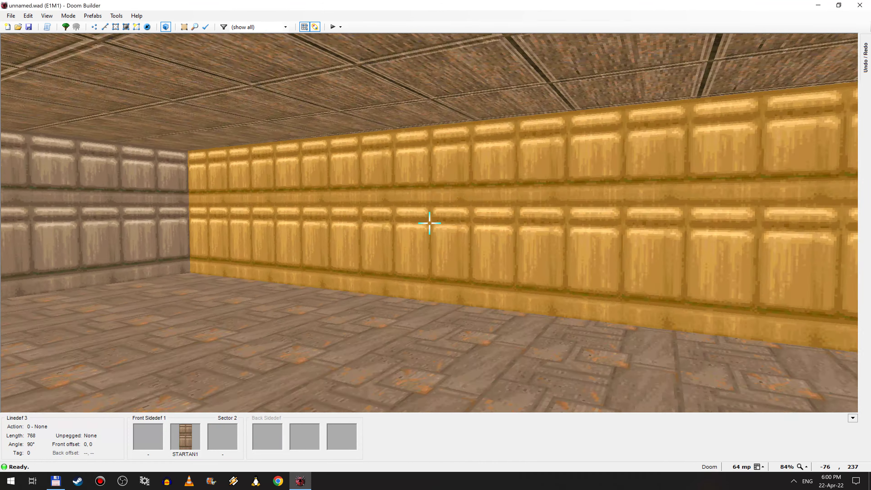
Step: Enable gravity in Visual Mode, walk around the room and red recess, disable gravity to fly again, and return to Sectors Mode
key("d")
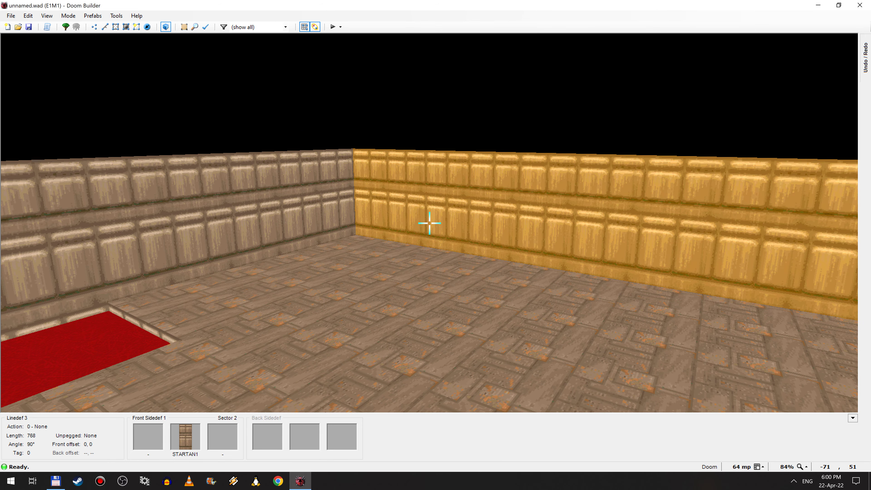
key("g")
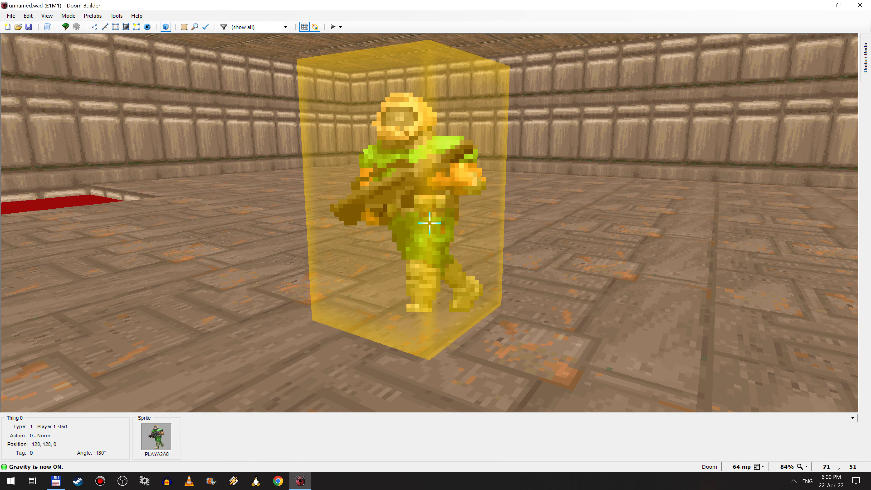
key("e")
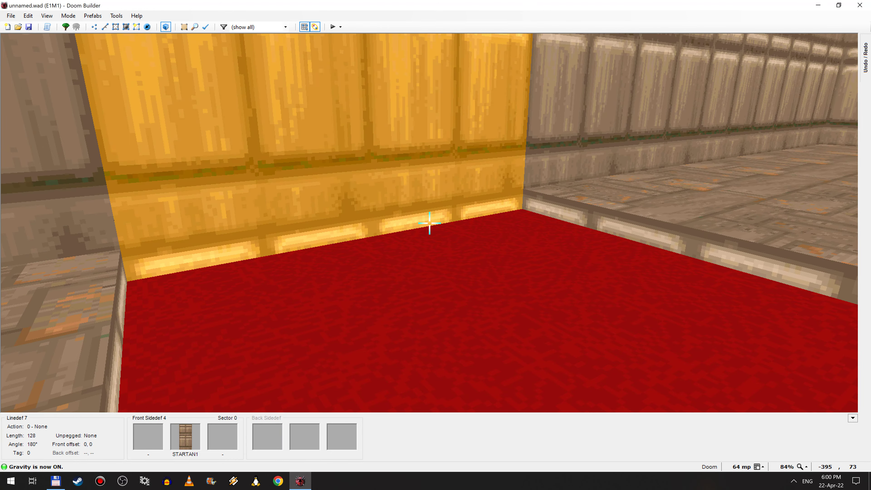
key("d")
key("e")
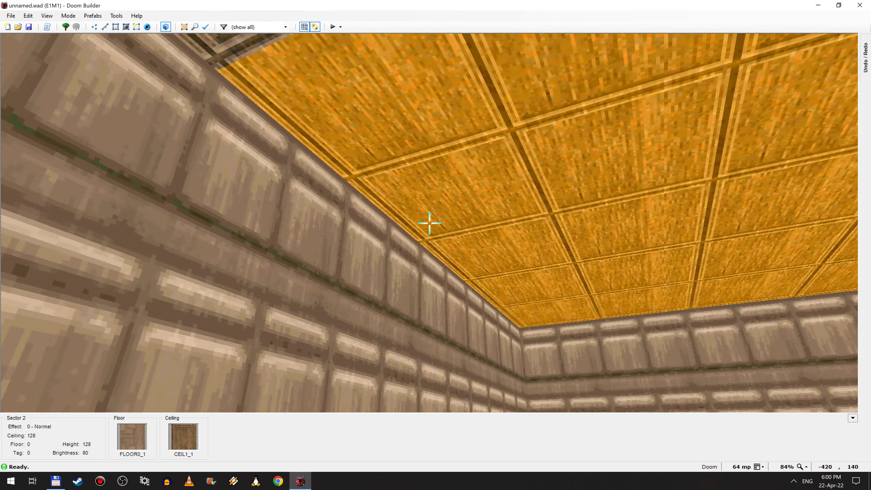
key("e")
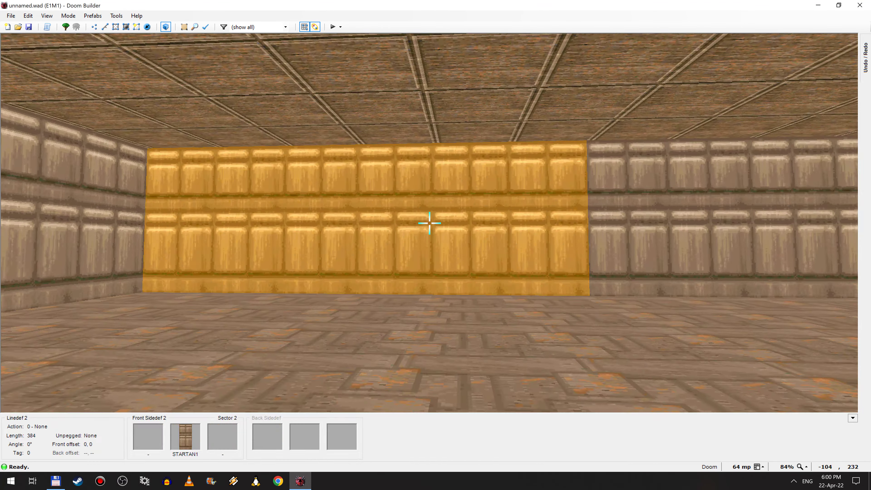
key("g")
key("e")
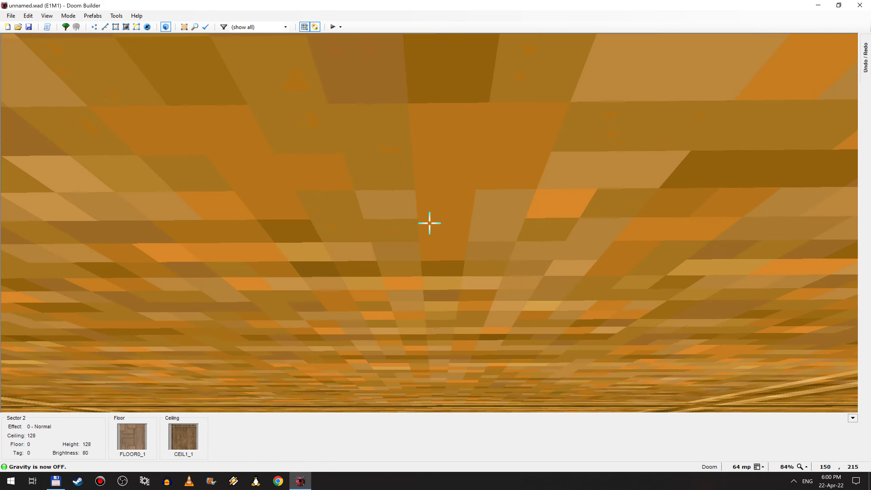
key("e")
key("w")
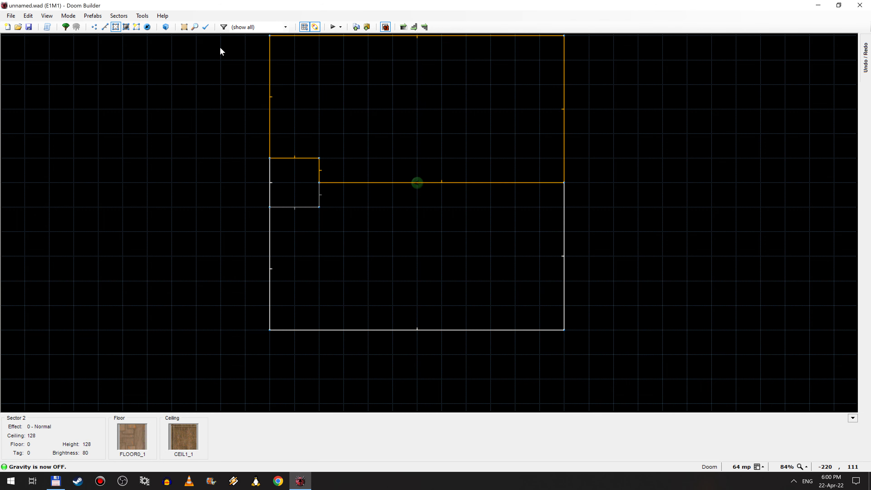
Step: Open the control preferences and examine the key bindings for the Visual Modes actions
left_click(142, 15)
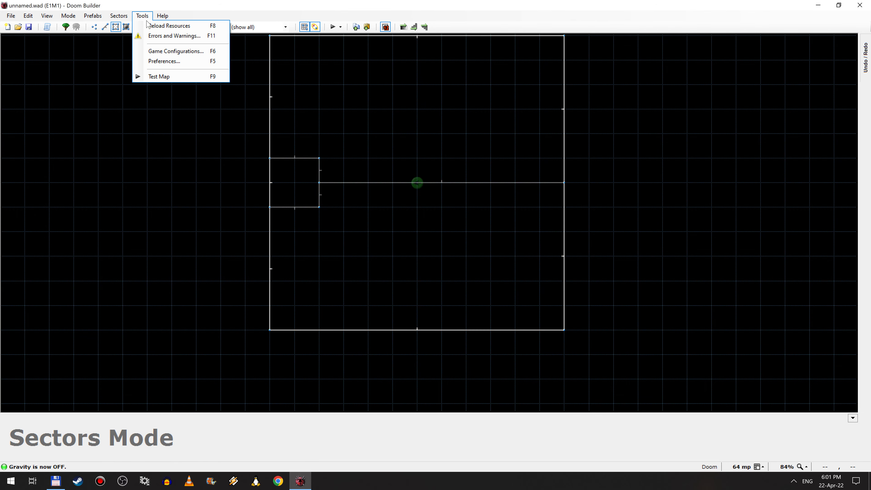
left_click(165, 63)
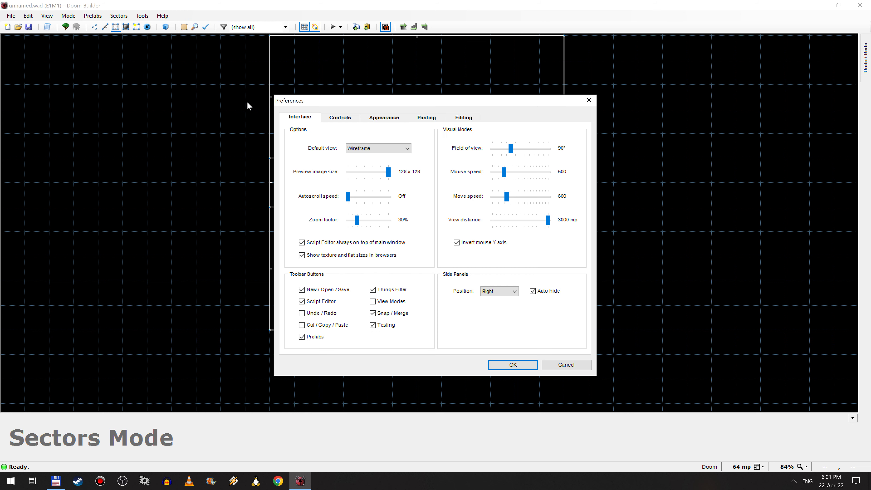
left_click(339, 118)
left_click_drag(441, 153, 450, 284)
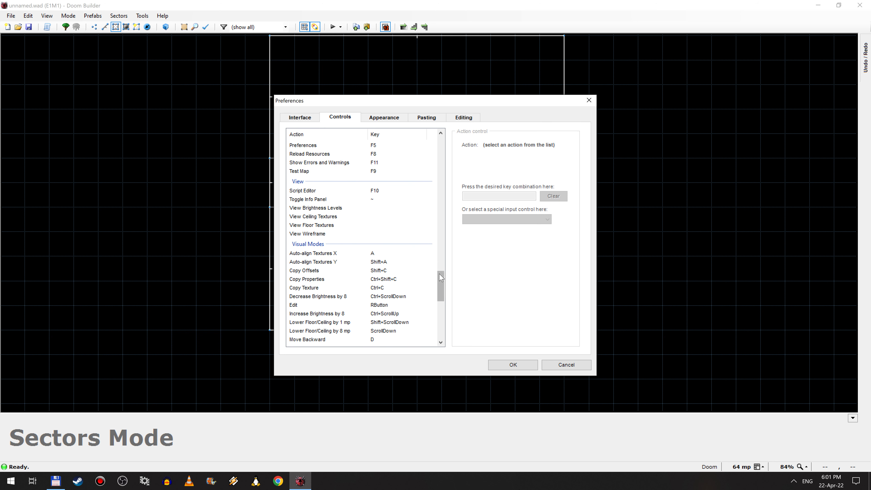
scroll(439, 284, "down", 3)
scroll(391, 288, "down", 4)
scroll(410, 274, "down", 3)
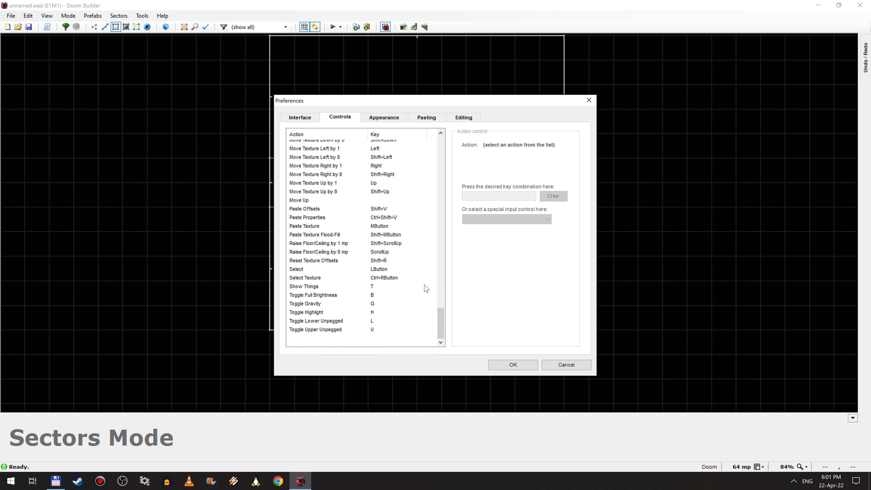